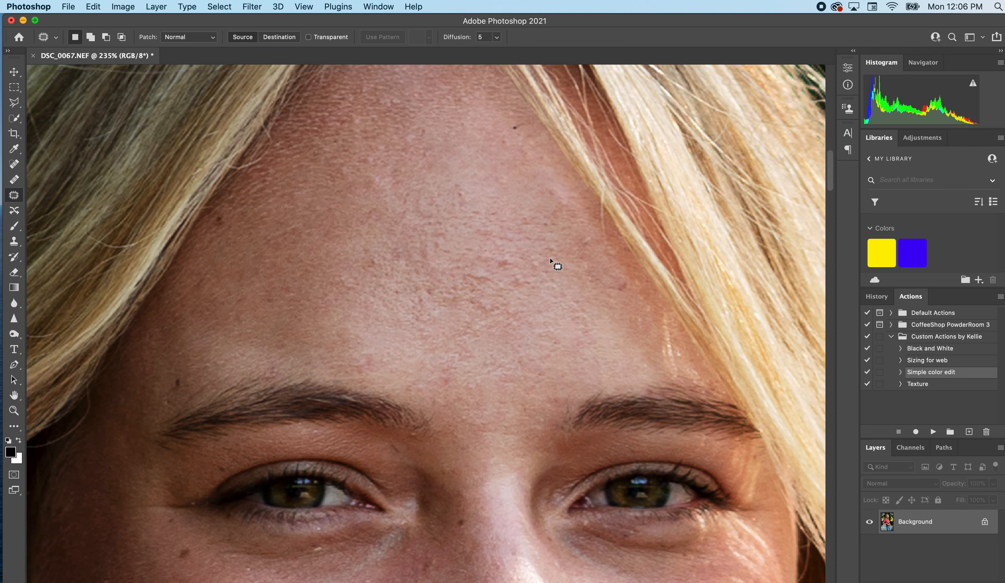
Duplicate the Background layer and patch a blemish in the middle of the forehead on the copy.
{"action": "mouse_move", "coordinate": [492, 265]}
{"action": "left_mouse_down"}
{"action": "mouse_move", "coordinate": [508, 273]}
{"action": "mouse_move", "coordinate": [517, 253]}
{"action": "left_mouse_up"}
{"action": "key", "text": "super+d"}
{"action": "key", "text": "super+j"}
{"action": "left_click_drag", "start_coordinate": [506, 263], "coordinate": [545, 291]}
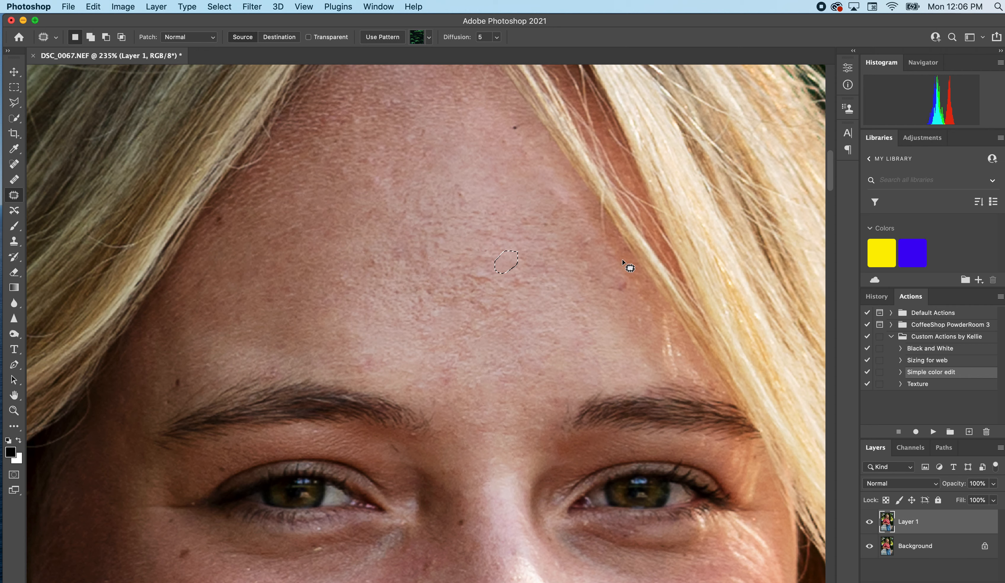
{"action": "key", "text": "super+d"}
Patch the remaining red spots and blemishes on the upper and central forehead with clean nearby skin.
{"action": "mouse_move", "coordinate": [461, 180]}
{"action": "left_mouse_down"}
{"action": "mouse_move", "coordinate": [468, 200]}
{"action": "mouse_move", "coordinate": [489, 168]}
{"action": "mouse_move", "coordinate": [509, 165]}
{"action": "left_mouse_up"}
{"action": "scroll", "coordinate": [489, 168], "scroll_direction": "up", "scroll_amount": 2}
{"action": "left_click_drag", "start_coordinate": [514, 172], "coordinate": [490, 188]}
{"action": "scroll", "coordinate": [497, 280], "scroll_direction": "up", "scroll_amount": 1}
{"action": "mouse_move", "coordinate": [498, 321]}
{"action": "left_mouse_down"}
{"action": "mouse_move", "coordinate": [505, 336]}
{"action": "mouse_move", "coordinate": [514, 316]}
{"action": "left_mouse_up"}
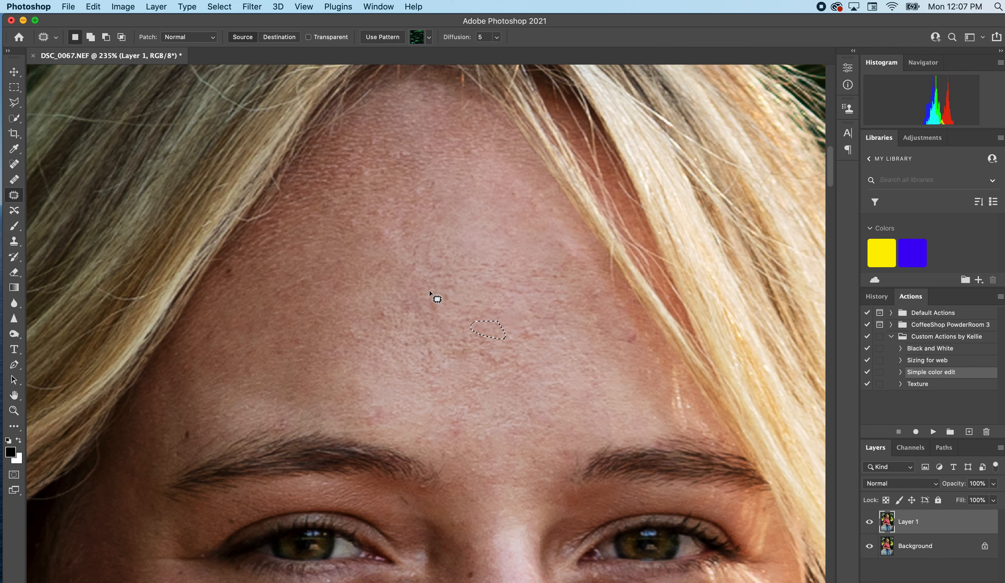
Patch the small marks directly beneath the eye on the left side of the face.
{"action": "scroll", "coordinate": [434, 295], "scroll_direction": "down", "scroll_amount": 3}
{"action": "scroll", "coordinate": [433, 297], "scroll_direction": "down", "scroll_amount": 3}
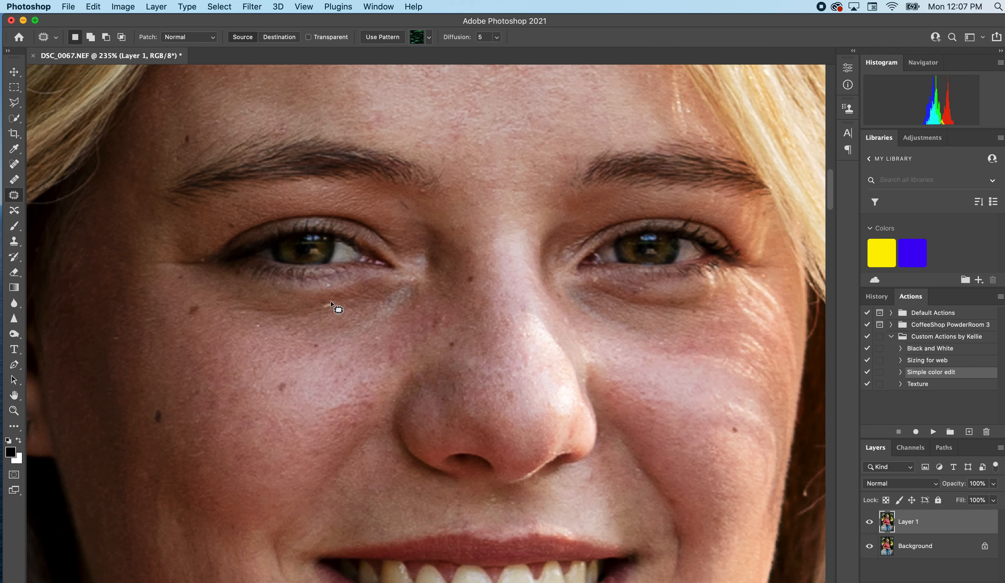
{"action": "mouse_move", "coordinate": [331, 302]}
{"action": "left_mouse_down"}
{"action": "mouse_move", "coordinate": [317, 312]}
{"action": "mouse_move", "coordinate": [359, 306]}
{"action": "left_mouse_up"}
{"action": "left_click", "coordinate": [329, 312]}
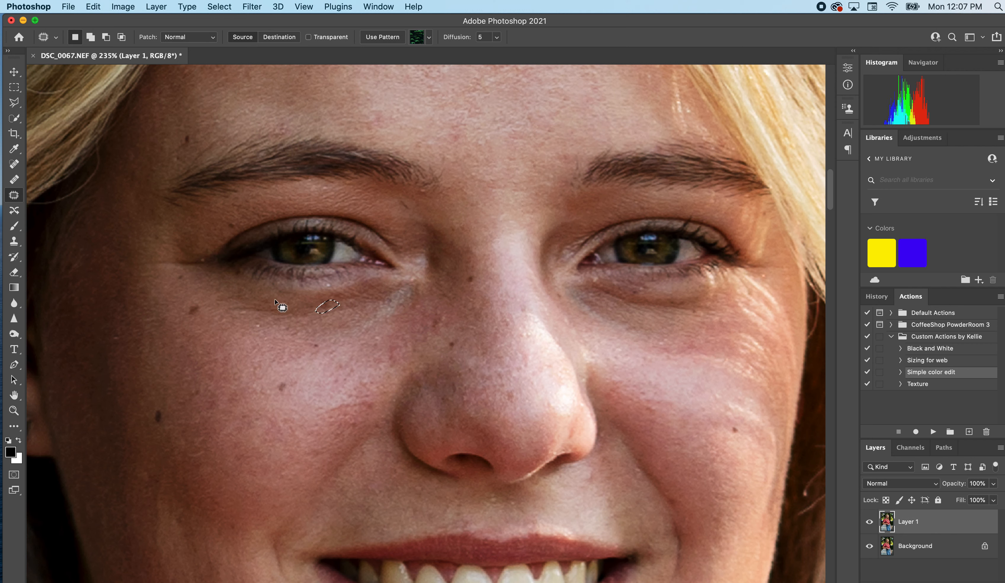
{"action": "key", "text": "super+d"}
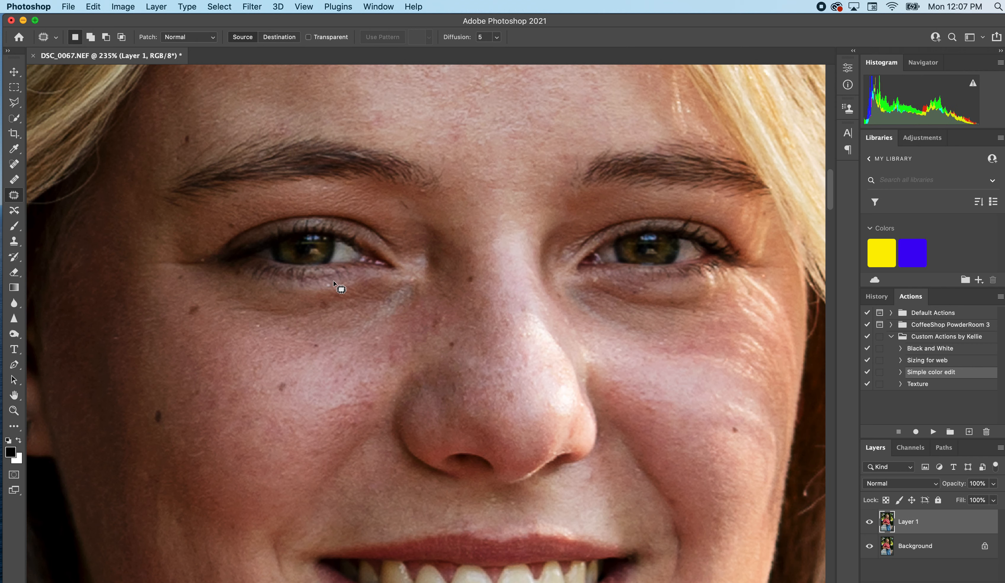
{"action": "mouse_move", "coordinate": [334, 282]}
{"action": "left_mouse_down"}
{"action": "mouse_move", "coordinate": [321, 290]}
{"action": "mouse_move", "coordinate": [336, 286]}
{"action": "left_mouse_up"}
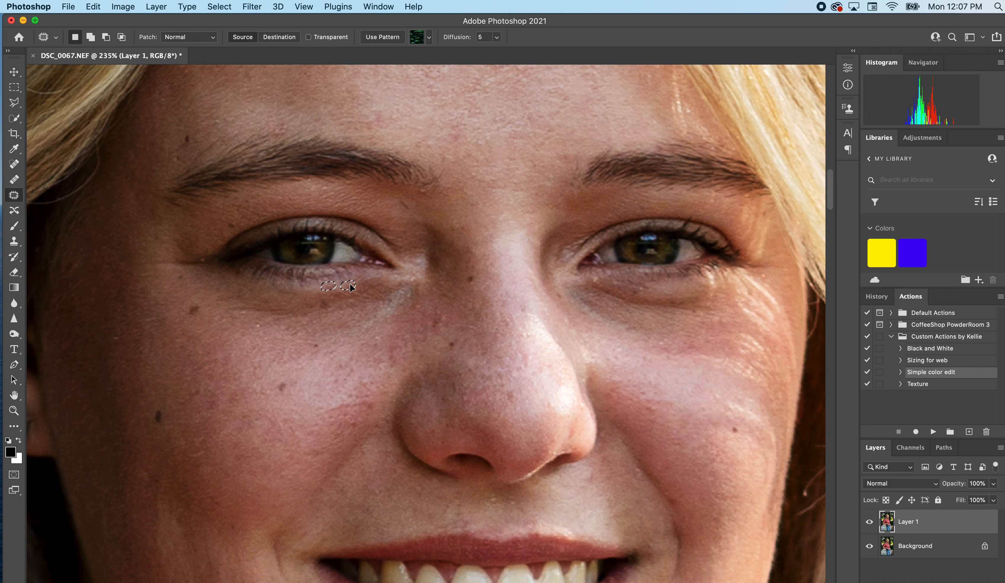
Patch the crease at the outer corner of the left-hand eye and the fine mark on the cheek below it.
{"action": "scroll", "coordinate": [354, 287], "scroll_direction": "down", "scroll_amount": 3}
{"action": "mouse_move", "coordinate": [204, 202]}
{"action": "left_mouse_down"}
{"action": "mouse_move", "coordinate": [199, 213]}
{"action": "mouse_move", "coordinate": [209, 209]}
{"action": "mouse_move", "coordinate": [192, 206]}
{"action": "left_mouse_up"}
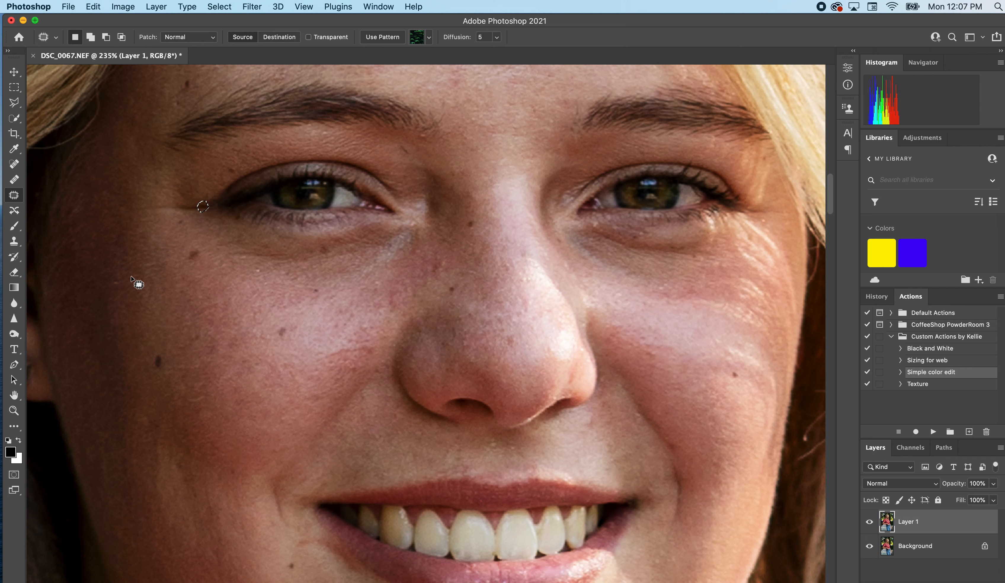
{"action": "left_click", "coordinate": [128, 275]}
{"action": "mouse_move", "coordinate": [122, 275]}
{"action": "left_mouse_down"}
{"action": "mouse_move", "coordinate": [111, 282]}
{"action": "mouse_move", "coordinate": [126, 275]}
{"action": "left_mouse_up"}
Patch the small blemishes around the mouth and on the chin.
{"action": "scroll", "coordinate": [344, 321], "scroll_direction": "down", "scroll_amount": 6}
{"action": "left_click_drag", "start_coordinate": [348, 337], "coordinate": [349, 338]}
{"action": "left_click_drag", "start_coordinate": [343, 347], "coordinate": [362, 371]}
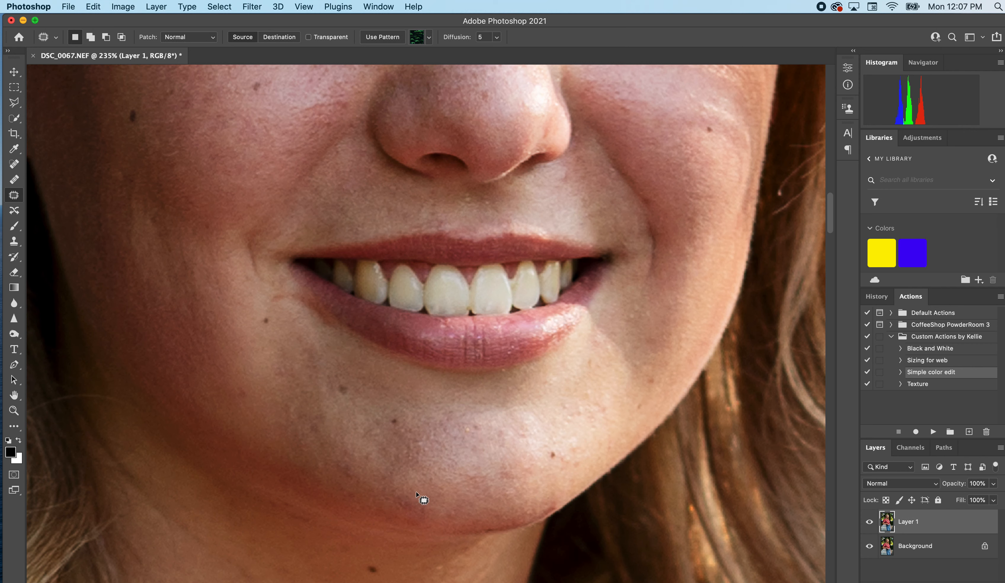
{"action": "mouse_move", "coordinate": [416, 492]}
{"action": "left_mouse_down"}
{"action": "mouse_move", "coordinate": [392, 502]}
{"action": "mouse_move", "coordinate": [415, 522]}
{"action": "mouse_move", "coordinate": [445, 489]}
{"action": "mouse_move", "coordinate": [449, 523]}
{"action": "mouse_move", "coordinate": [464, 516]}
{"action": "mouse_move", "coordinate": [455, 506]}
{"action": "left_mouse_up"}
Patch the small red blemishes along the side of the nose and clear the selection.
{"action": "scroll", "coordinate": [441, 320], "scroll_direction": "up", "scroll_amount": 5}
{"action": "mouse_move", "coordinate": [332, 303]}
{"action": "left_mouse_down"}
{"action": "mouse_move", "coordinate": [317, 294]}
{"action": "mouse_move", "coordinate": [321, 314]}
{"action": "mouse_move", "coordinate": [343, 288]}
{"action": "mouse_move", "coordinate": [341, 270]}
{"action": "left_mouse_up"}
{"action": "left_click", "coordinate": [332, 312]}
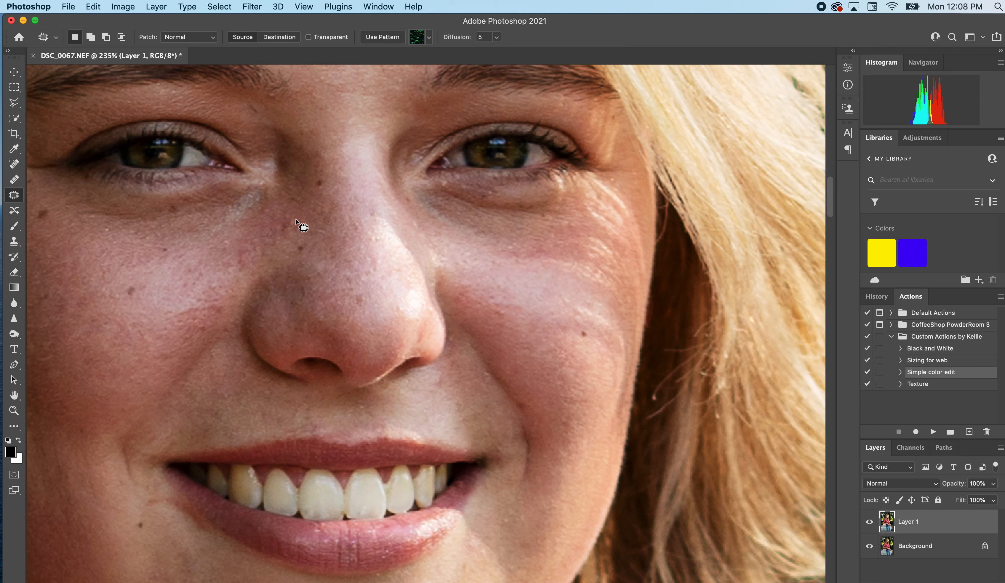
{"action": "mouse_move", "coordinate": [300, 224]}
{"action": "left_mouse_down"}
{"action": "mouse_move", "coordinate": [281, 218]}
{"action": "mouse_move", "coordinate": [300, 230]}
{"action": "left_mouse_up"}
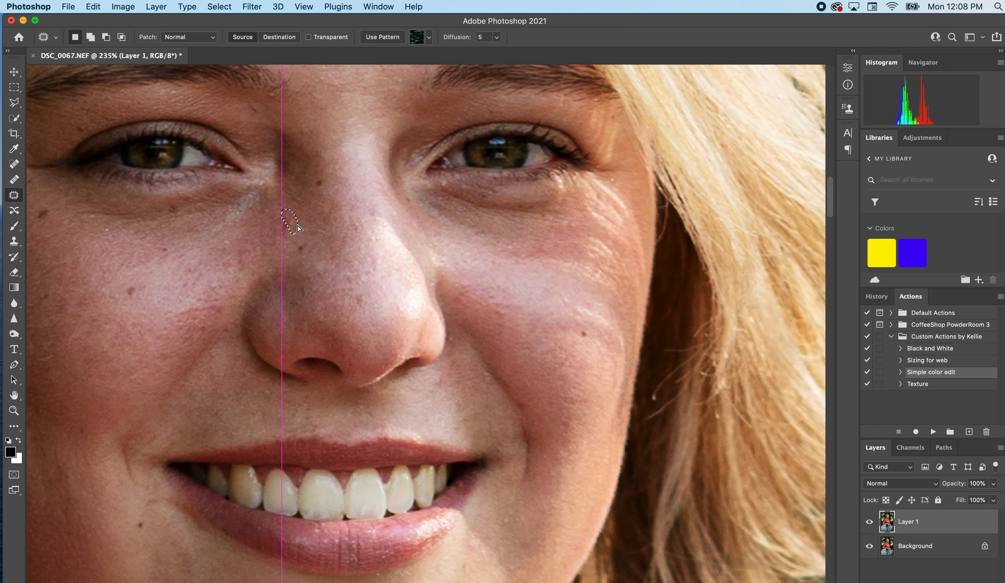
{"action": "scroll", "coordinate": [310, 219], "scroll_direction": "up", "scroll_amount": 10}
{"action": "scroll", "coordinate": [310, 219], "scroll_direction": "right", "scroll_amount": 3}
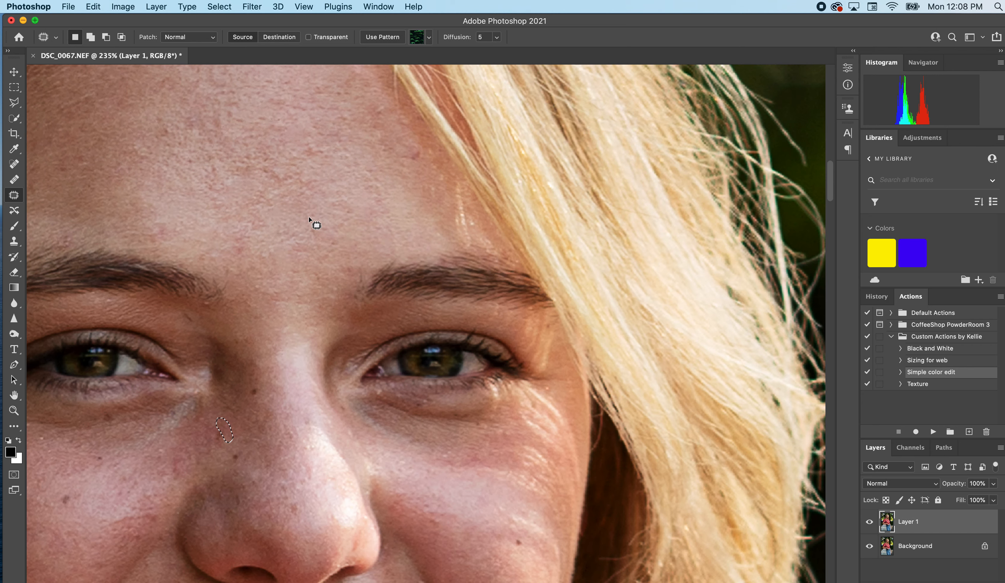
{"action": "key", "text": "super+d"}
Toggle Layer 1's visibility to compare the blemish retouching of the whole face with the original.
{"action": "scroll", "coordinate": [310, 219], "scroll_direction": "down", "scroll_amount": 8}
{"action": "left_click", "coordinate": [871, 523]}
{"action": "left_click", "coordinate": [871, 523]}
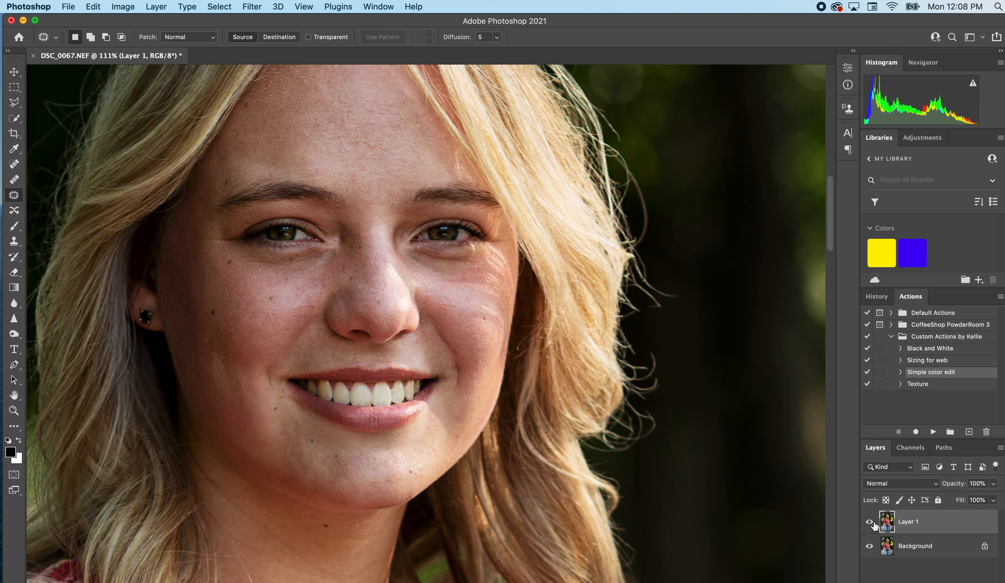
{"action": "left_click", "coordinate": [871, 523]}
{"action": "left_click", "coordinate": [871, 522]}
{"action": "left_click", "coordinate": [872, 522]}
{"action": "left_click", "coordinate": [871, 522]}
{"action": "left_click", "coordinate": [871, 523]}
{"action": "left_click", "coordinate": [871, 523]}
Patch the shadowed area under the left-hand eye with smoother skin, fade the patch to 35% opacity, and deselect.
{"action": "scroll", "coordinate": [267, 228], "scroll_direction": "up", "scroll_amount": 5}
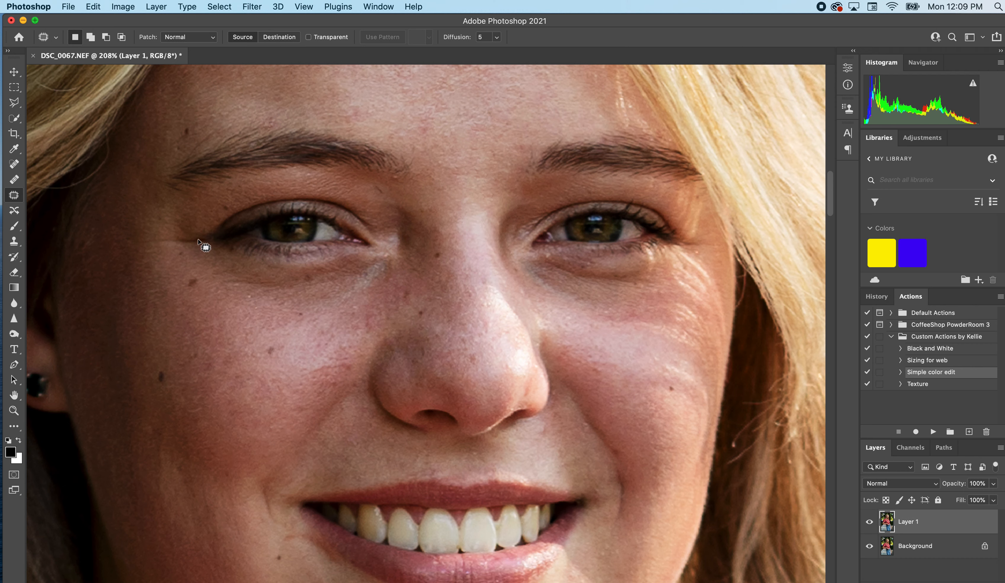
{"action": "left_click_drag", "start_coordinate": [200, 246], "coordinate": [196, 246]}
{"action": "scroll", "coordinate": [428, 331], "scroll_direction": "down", "scroll_amount": 3}
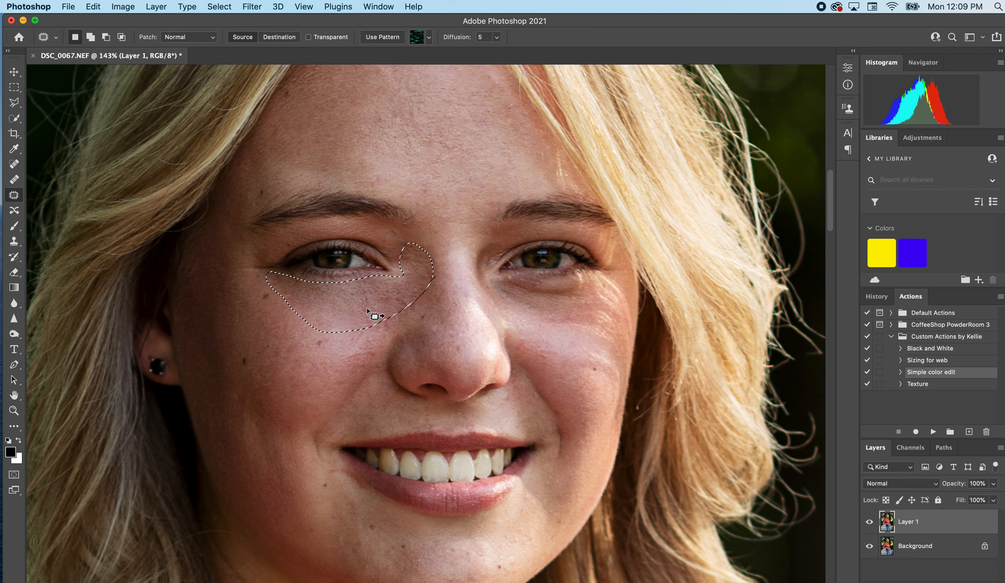
{"action": "left_click", "coordinate": [101, 6]}
{"action": "left_click", "coordinate": [105, 59]}
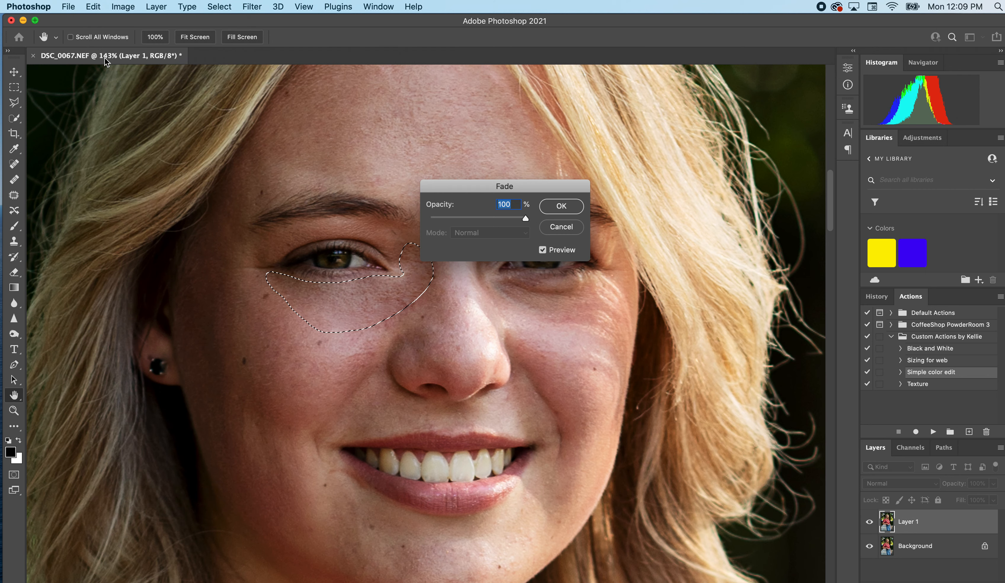
{"action": "type", "text": "35"}
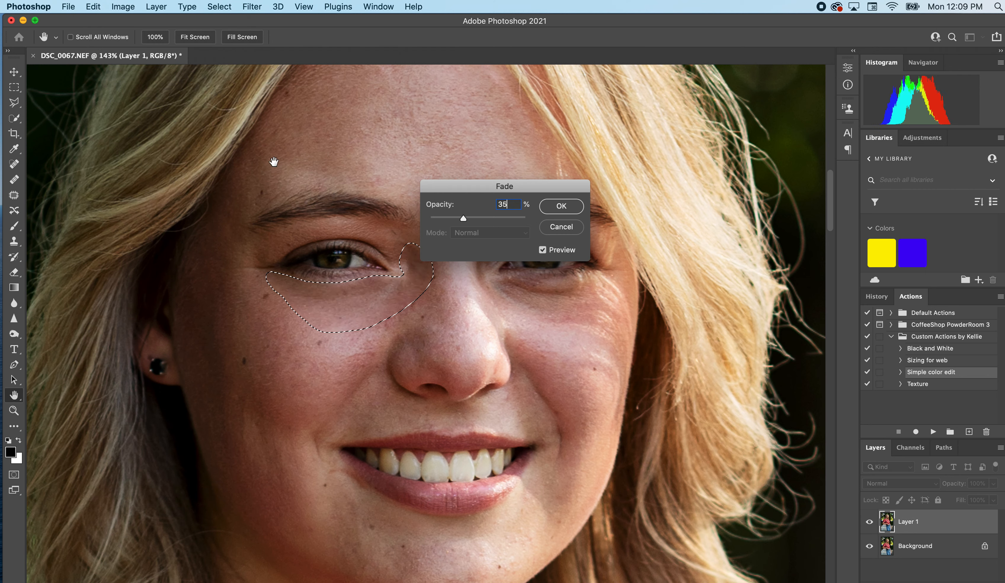
{"action": "left_click", "coordinate": [562, 206]}
{"action": "key", "text": "super+d"}
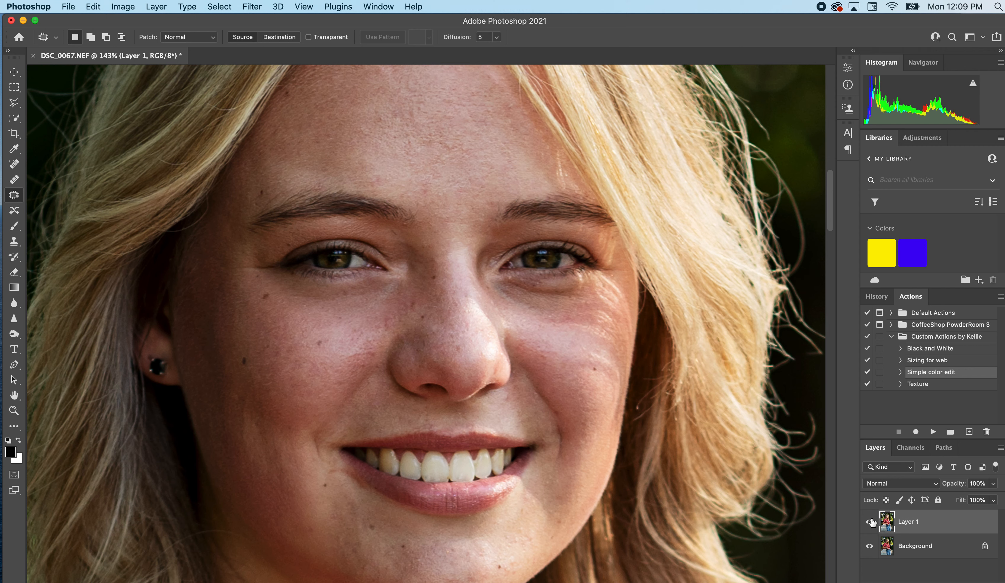
Switch Layer 1 off and on repeatedly to examine the softened area under the left-hand eye.
{"action": "left_click", "coordinate": [870, 522]}
{"action": "left_click", "coordinate": [870, 522]}
{"action": "left_click", "coordinate": [870, 522]}
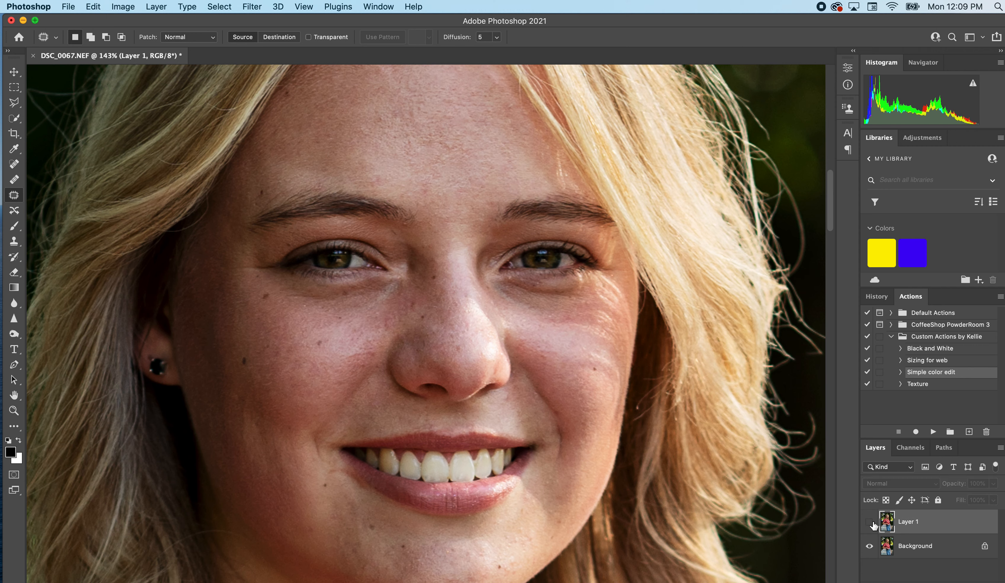
{"action": "left_click", "coordinate": [871, 523]}
{"action": "left_click", "coordinate": [870, 522]}
{"action": "left_click", "coordinate": [871, 522]}
{"action": "left_click", "coordinate": [870, 522]}
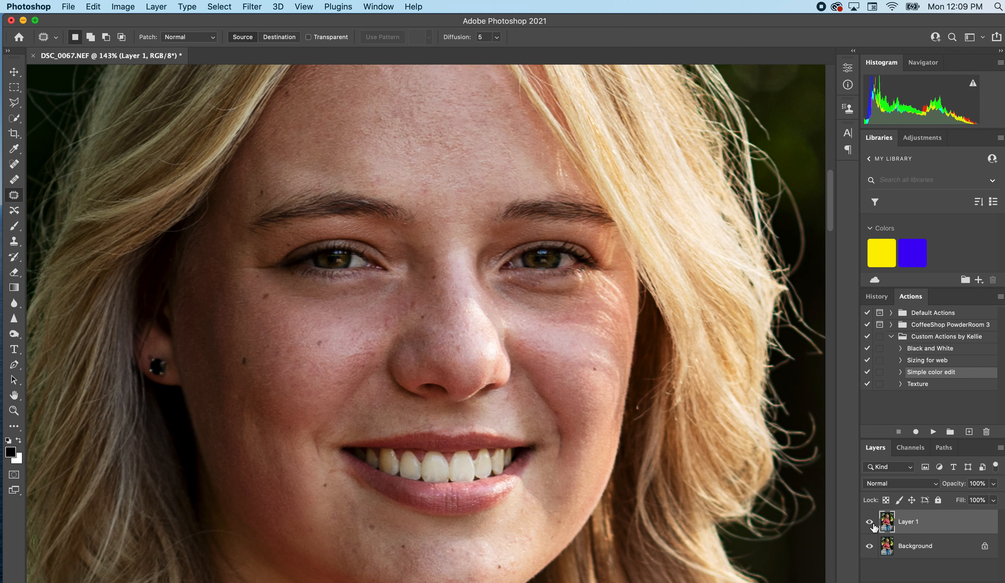
{"action": "left_click", "coordinate": [870, 522]}
{"action": "left_click", "coordinate": [871, 523]}
{"action": "left_click", "coordinate": [871, 523]}
{"action": "left_click", "coordinate": [870, 523]}
{"action": "left_click", "coordinate": [871, 523]}
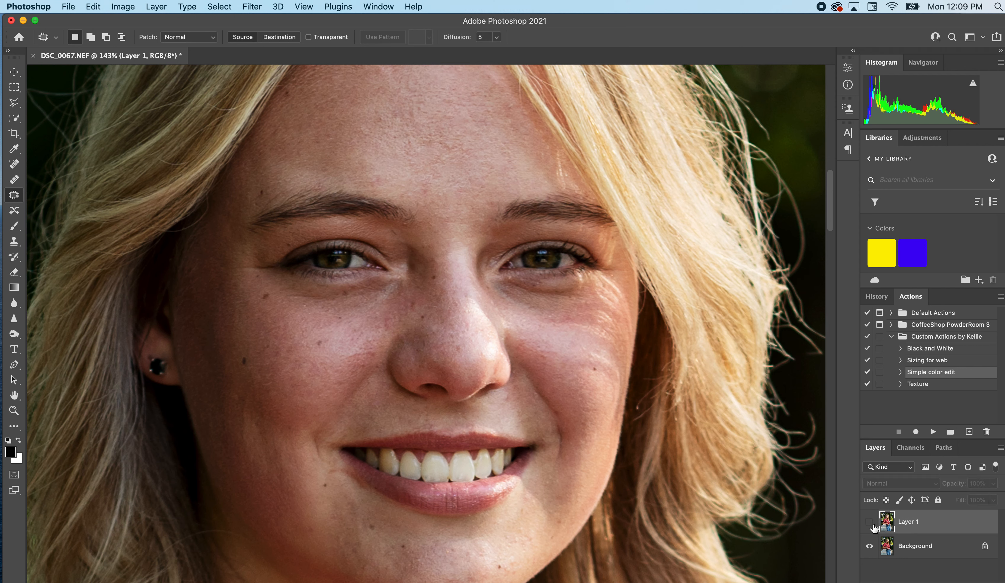
{"action": "left_click", "coordinate": [870, 522]}
{"action": "left_click", "coordinate": [872, 525]}
{"action": "left_click", "coordinate": [870, 523]}
Patch the shadow under the right-hand eye with forehead skin, fade the patch to 35% opacity, and deselect.
{"action": "mouse_move", "coordinate": [501, 256]}
{"action": "left_mouse_down"}
{"action": "mouse_move", "coordinate": [541, 319]}
{"action": "mouse_move", "coordinate": [590, 312]}
{"action": "mouse_move", "coordinate": [579, 291]}
{"action": "mouse_move", "coordinate": [485, 273]}
{"action": "mouse_move", "coordinate": [370, 121]}
{"action": "left_mouse_up"}
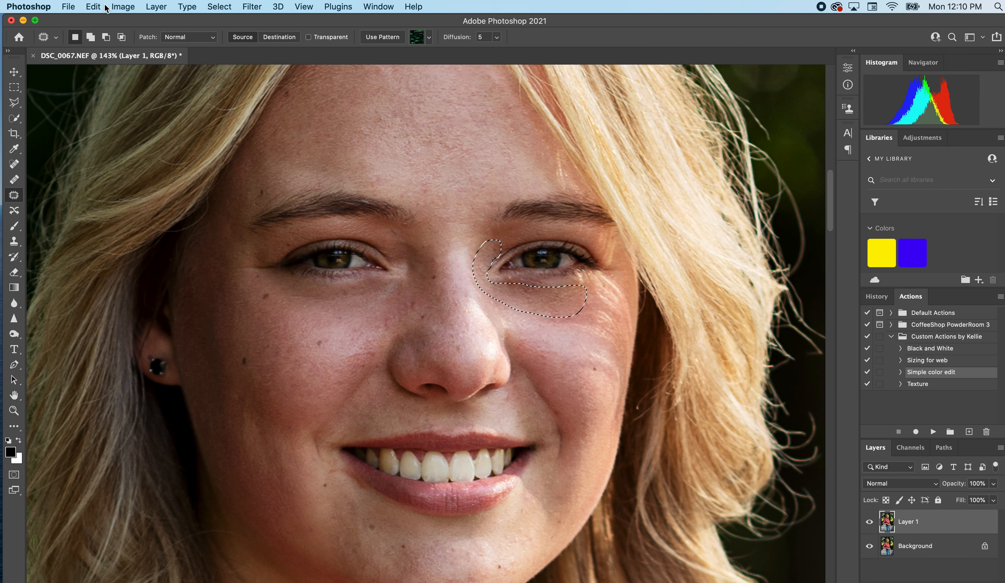
{"action": "left_click", "coordinate": [93, 7]}
{"action": "left_click", "coordinate": [115, 61]}
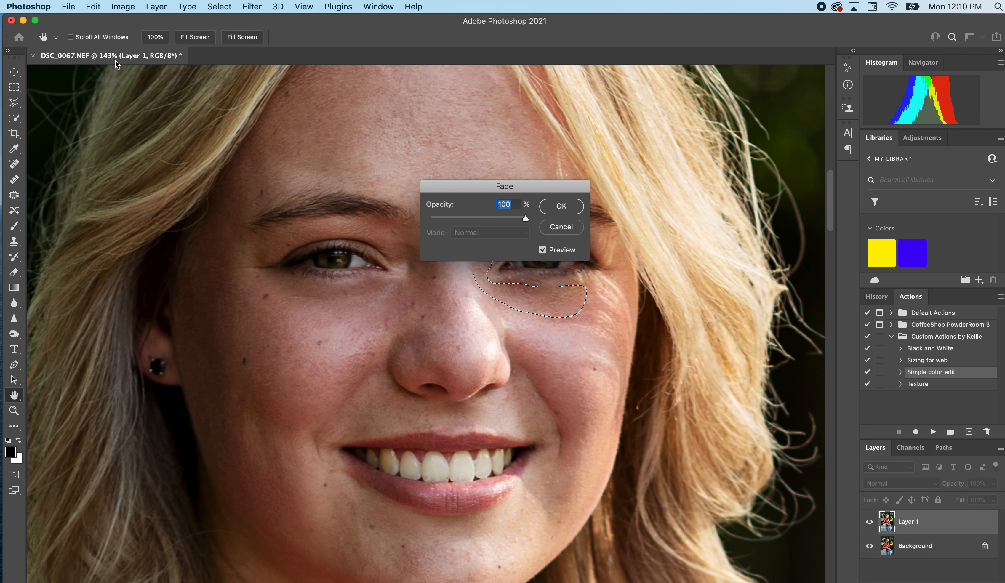
{"action": "type", "text": "35"}
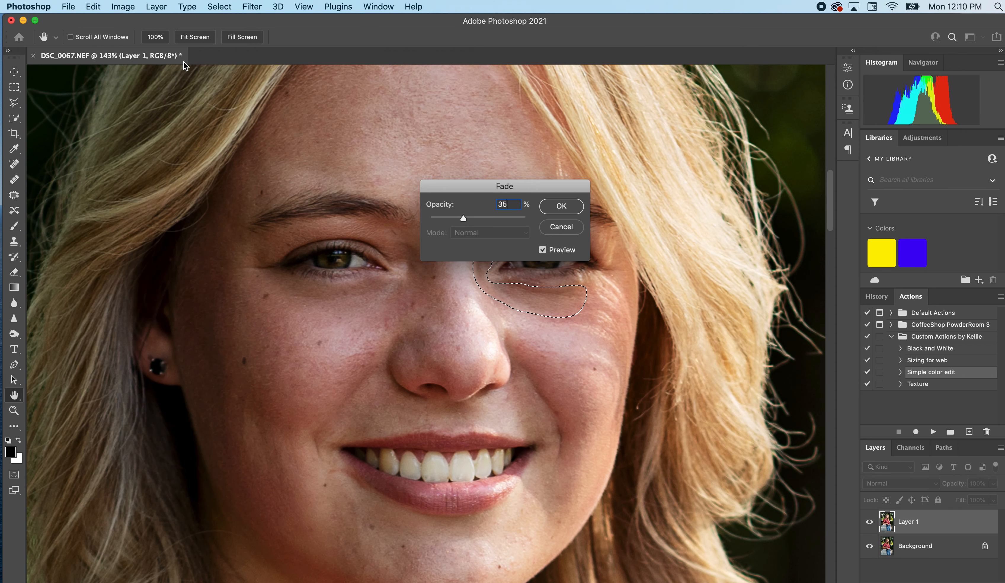
{"action": "left_click", "coordinate": [573, 207]}
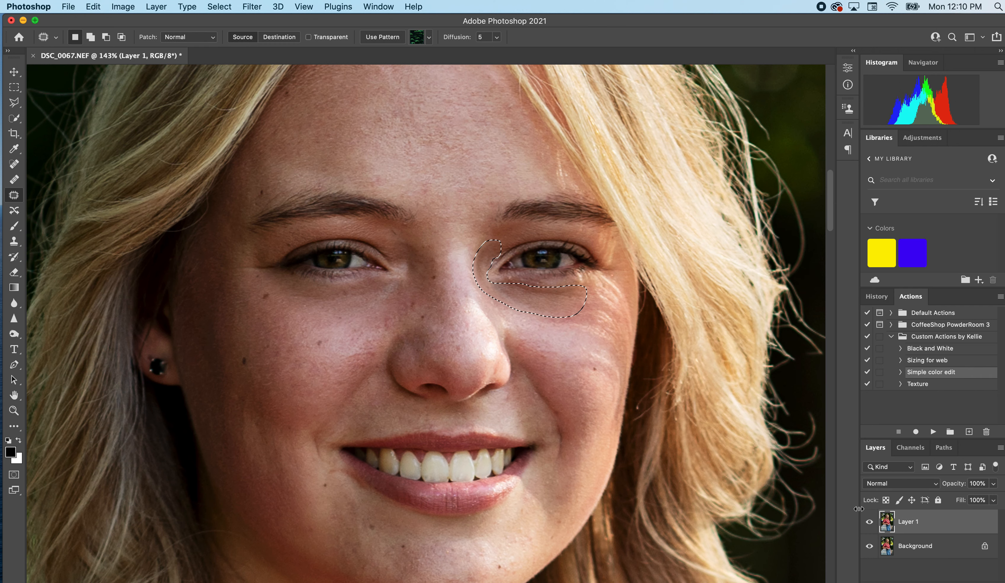
{"action": "key", "text": "super+d"}
Toggle Layer 1's visibility to compare both under-eye areas before and after retouching.
{"action": "left_click", "coordinate": [869, 521]}
{"action": "left_click", "coordinate": [870, 521]}
{"action": "left_click", "coordinate": [869, 521]}
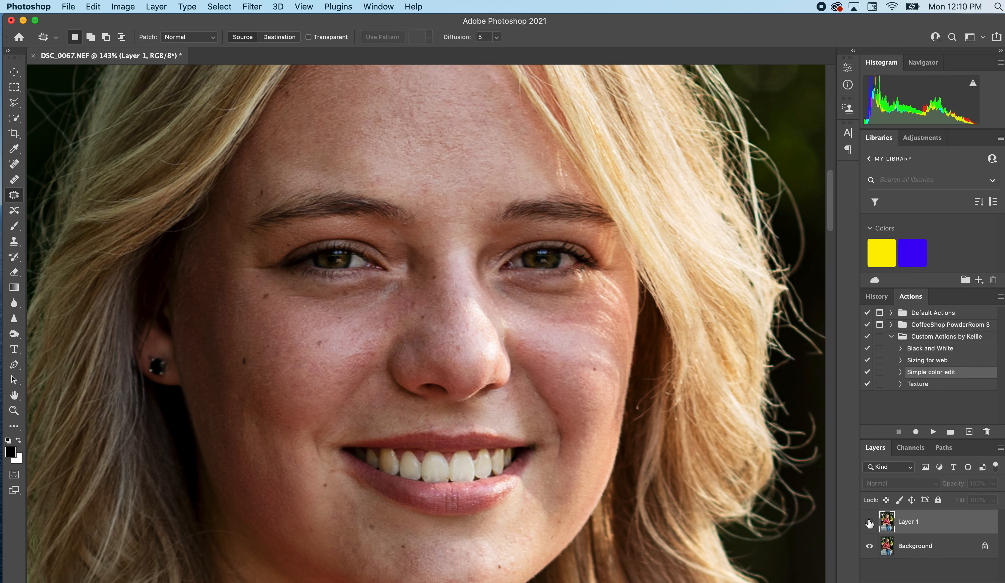
{"action": "left_click", "coordinate": [870, 522]}
{"action": "left_click", "coordinate": [869, 522]}
{"action": "left_click", "coordinate": [869, 522]}
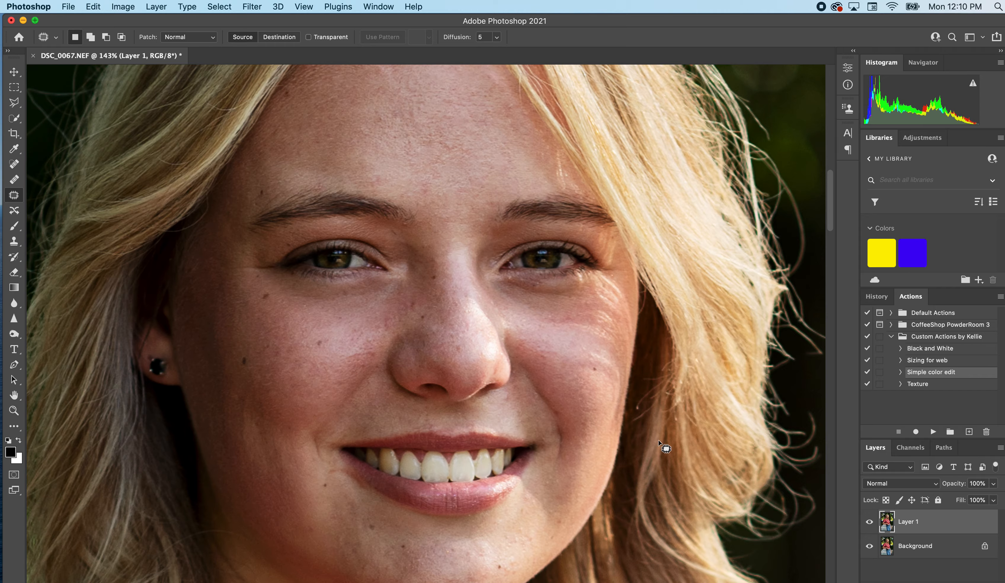
Patch the small spot below the inner corner of the right-hand eye, deselect, and review the full portrait.
{"action": "scroll", "coordinate": [660, 443], "scroll_direction": "up", "scroll_amount": 5}
{"action": "scroll", "coordinate": [660, 444], "scroll_direction": "up", "scroll_amount": 3}
{"action": "scroll", "coordinate": [659, 443], "scroll_direction": "right", "scroll_amount": 3}
{"action": "scroll", "coordinate": [660, 443], "scroll_direction": "up", "scroll_amount": 3}
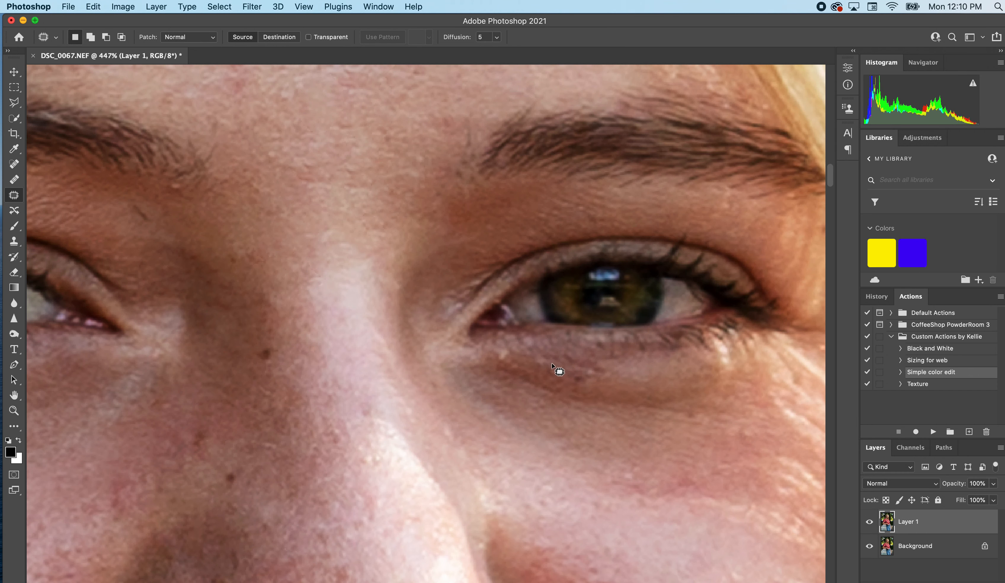
{"action": "mouse_move", "coordinate": [500, 347]}
{"action": "left_mouse_down"}
{"action": "mouse_move", "coordinate": [496, 361]}
{"action": "mouse_move", "coordinate": [509, 348]}
{"action": "left_mouse_up"}
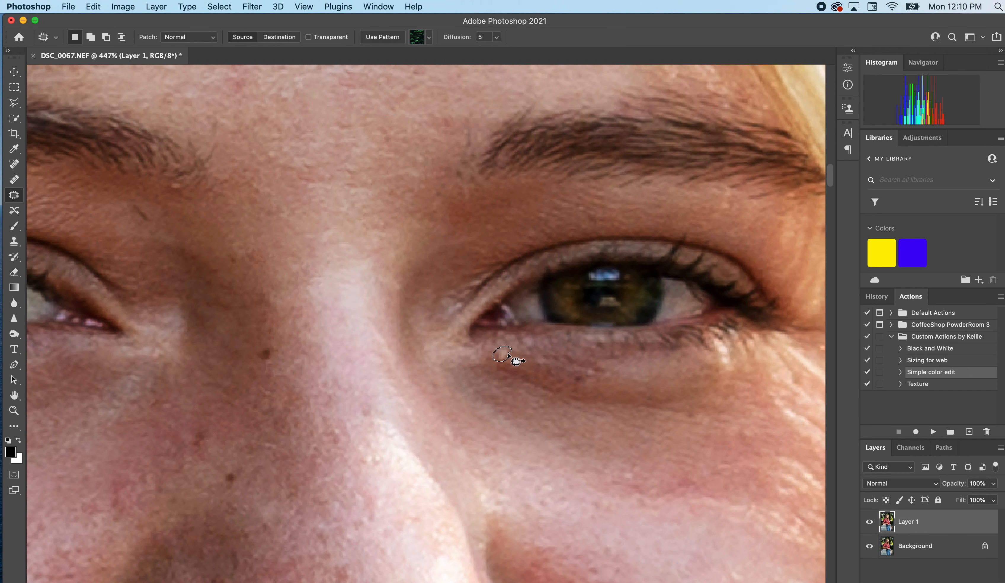
{"action": "key", "text": "super+d"}
{"action": "scroll", "coordinate": [520, 362], "scroll_direction": "down", "scroll_amount": 15}
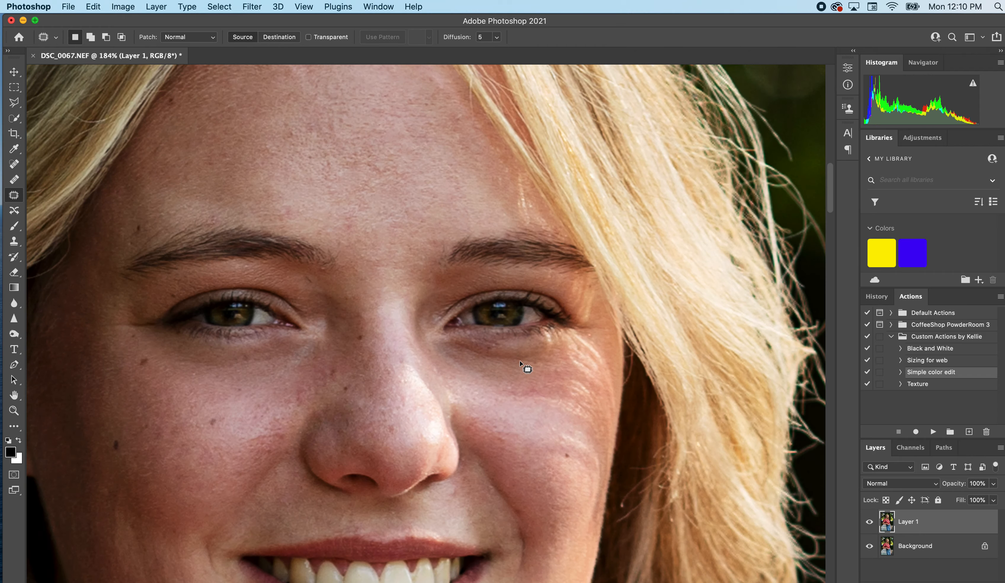
{"action": "scroll", "coordinate": [488, 437], "scroll_direction": "down", "scroll_amount": 6}
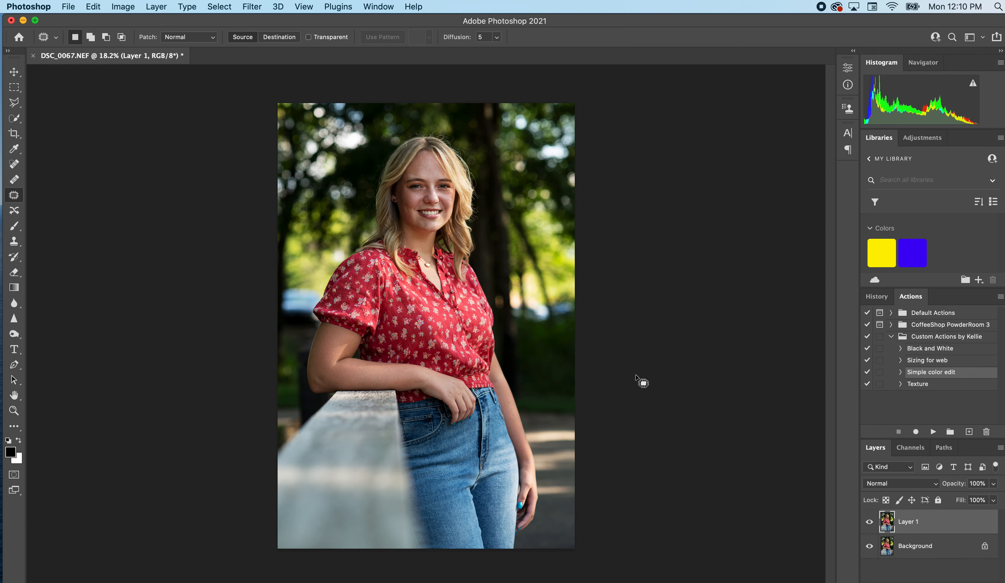
{"action": "scroll", "coordinate": [478, 183], "scroll_direction": "up", "scroll_amount": 3}
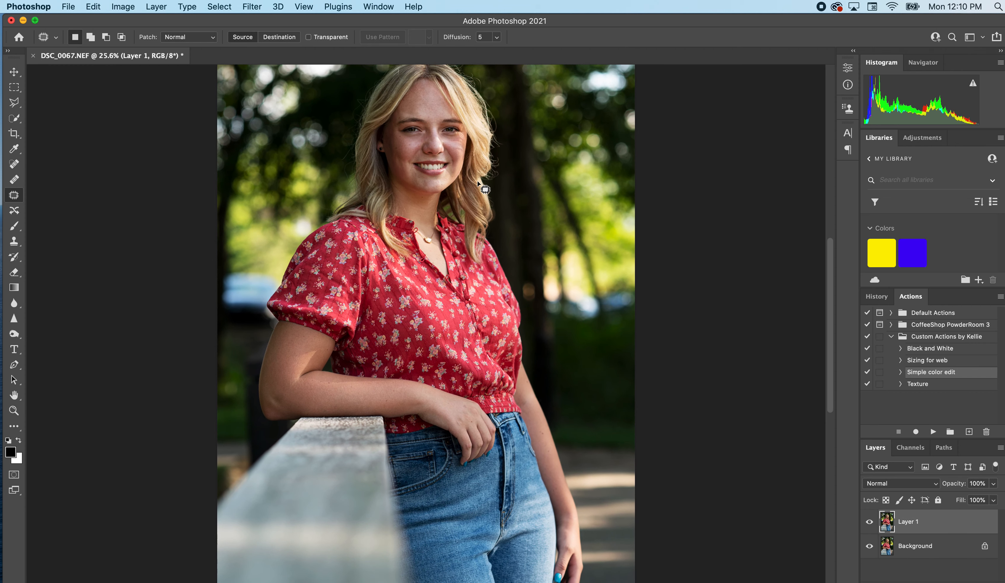